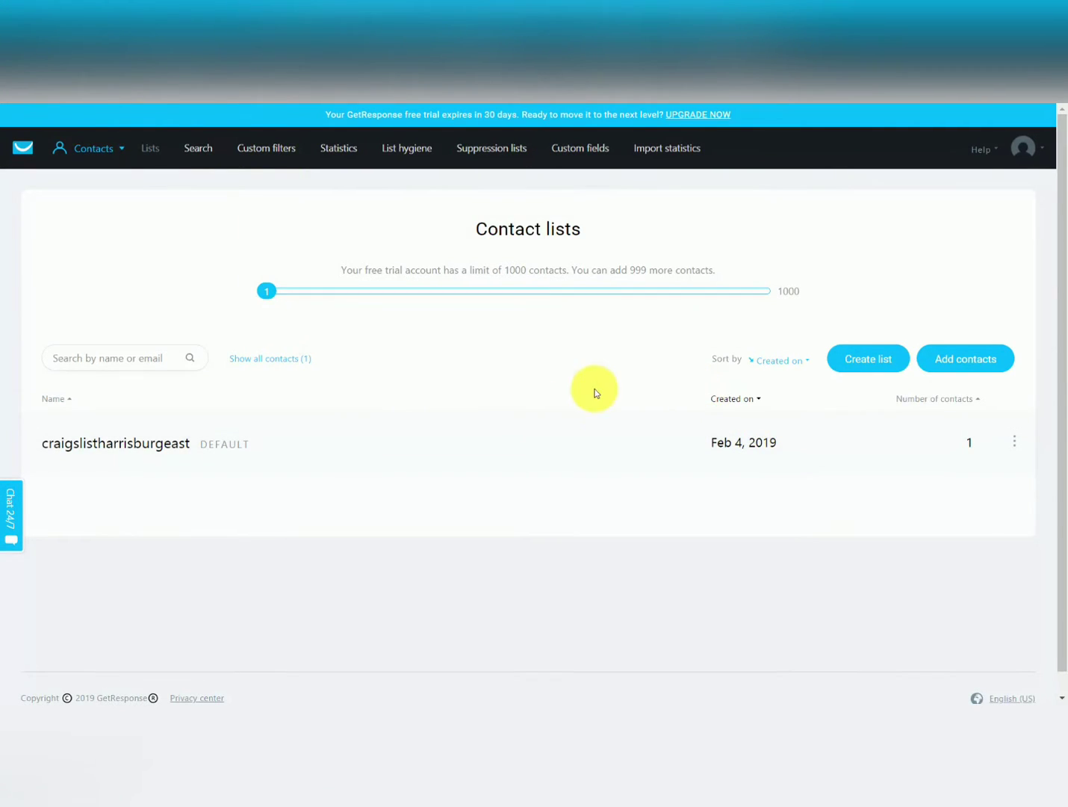
Create a new contact list named craiglistharrisburgeast
left_click(857, 364)
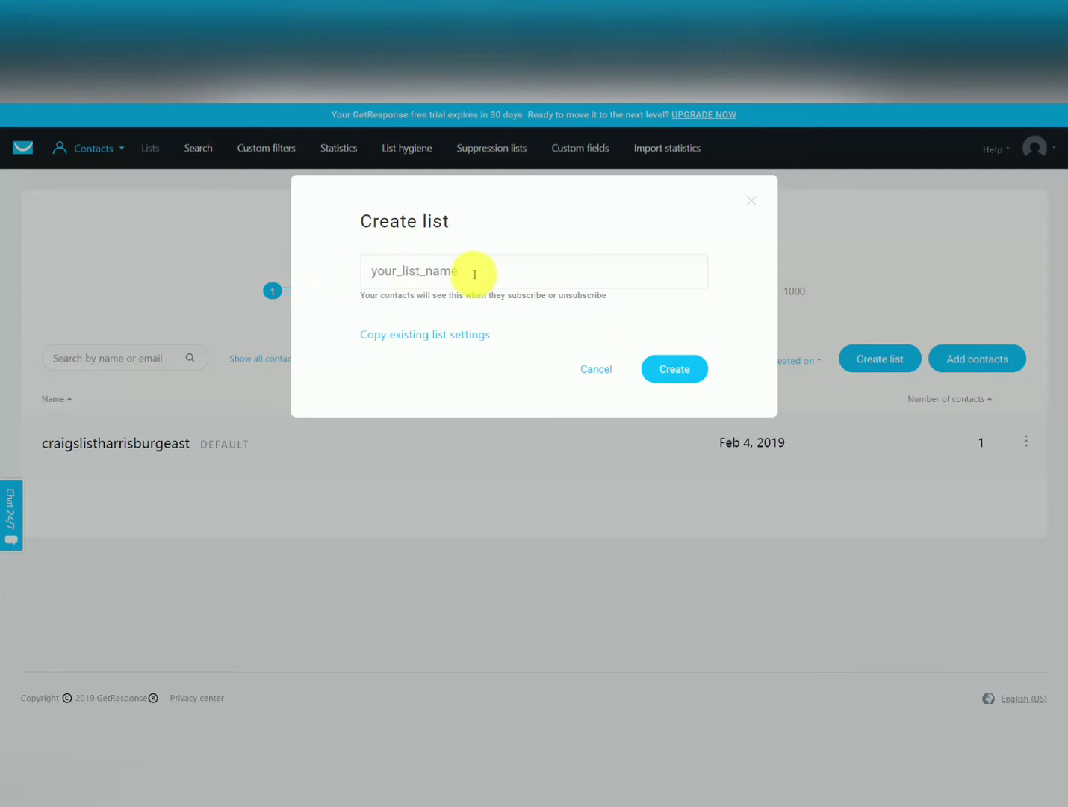
left_click(382, 270)
type("craiglistharrisburgeast")
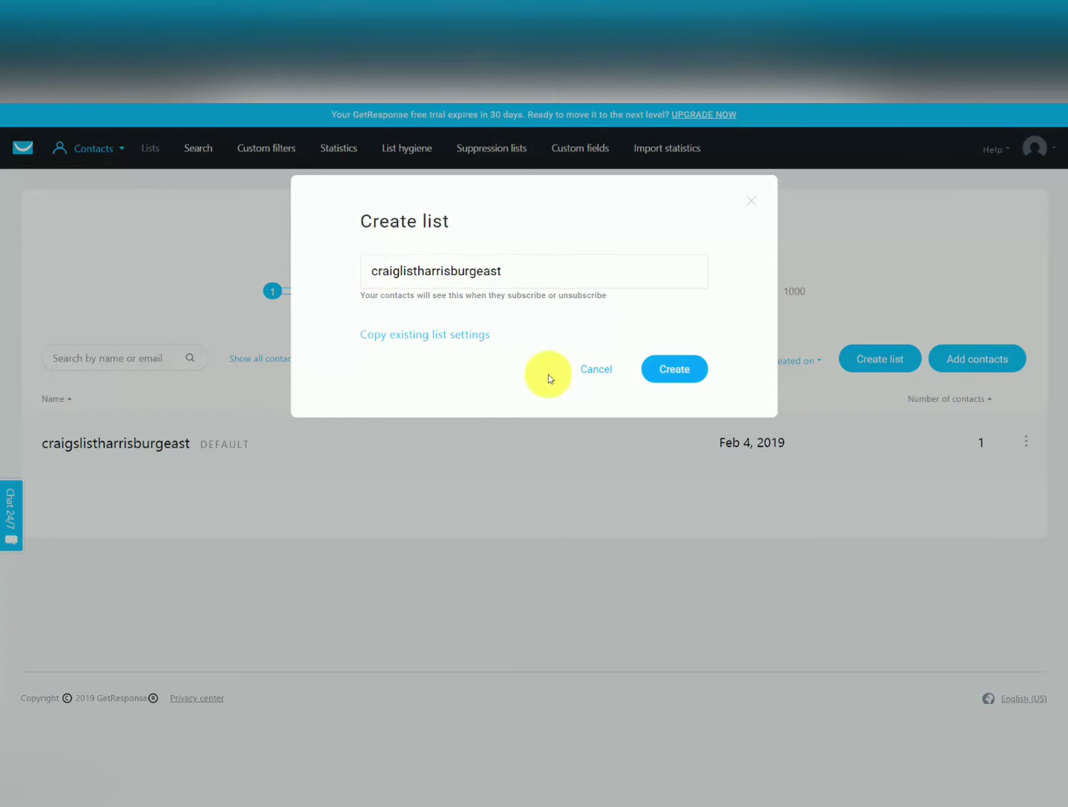
left_click(668, 370)
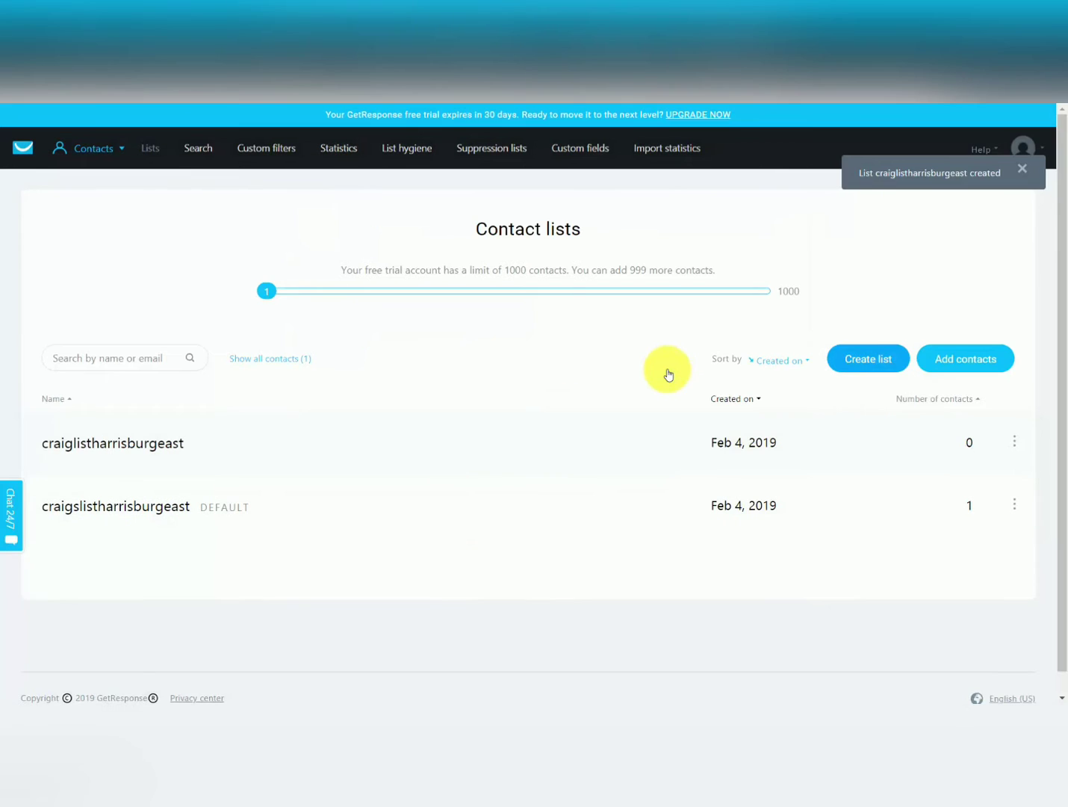
Open the craiglistharrisburgeast list's settings and enter the title "Video Tutorials on Getresponse" and the description "20 videos demonstrating the use of Getresponse"
left_click(1014, 443)
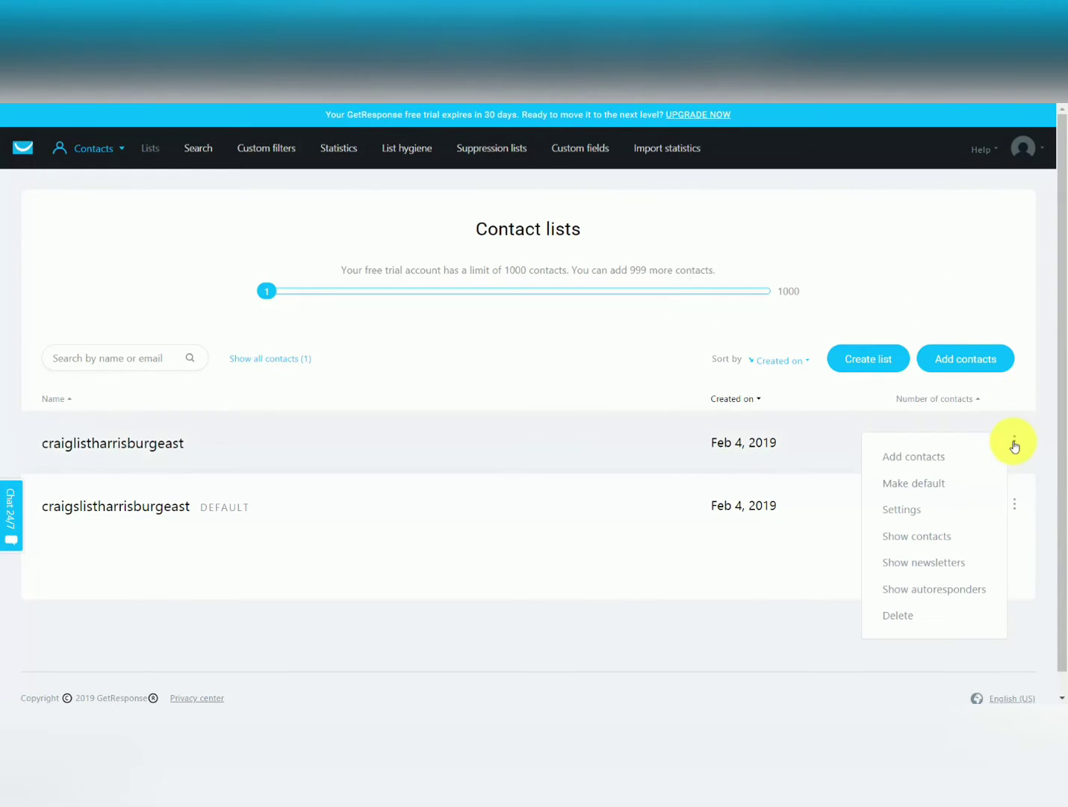
left_click(900, 511)
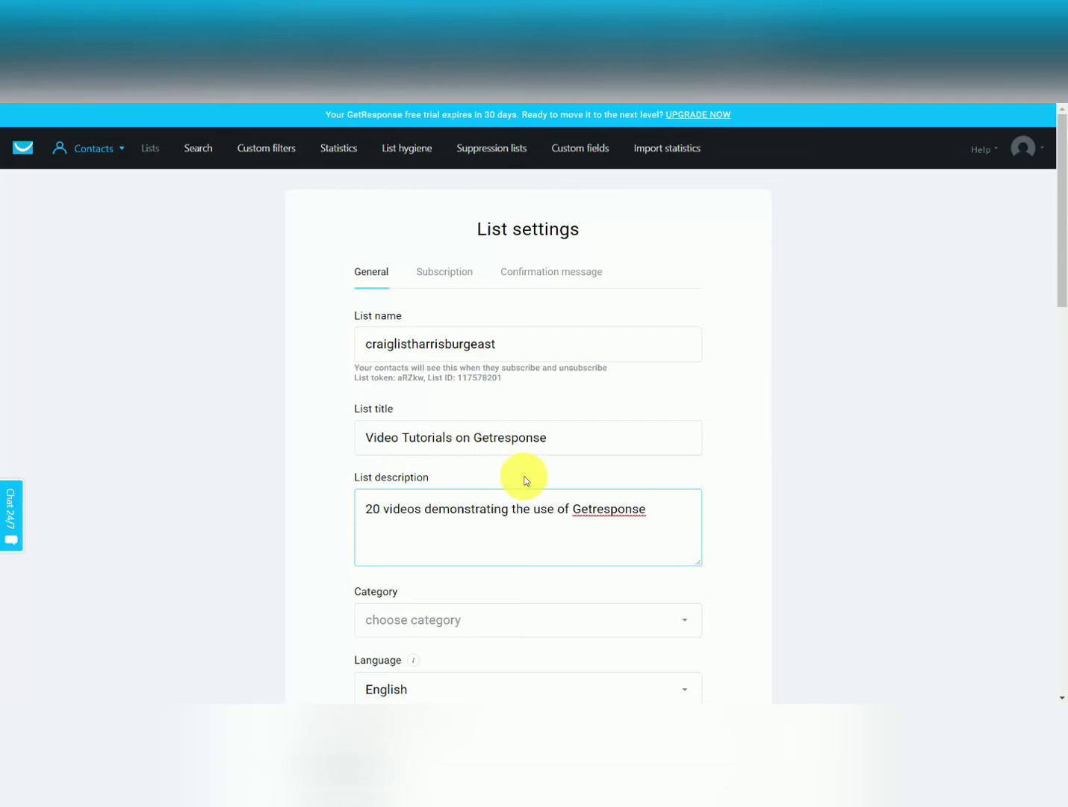
scroll(524, 479, "down", 2)
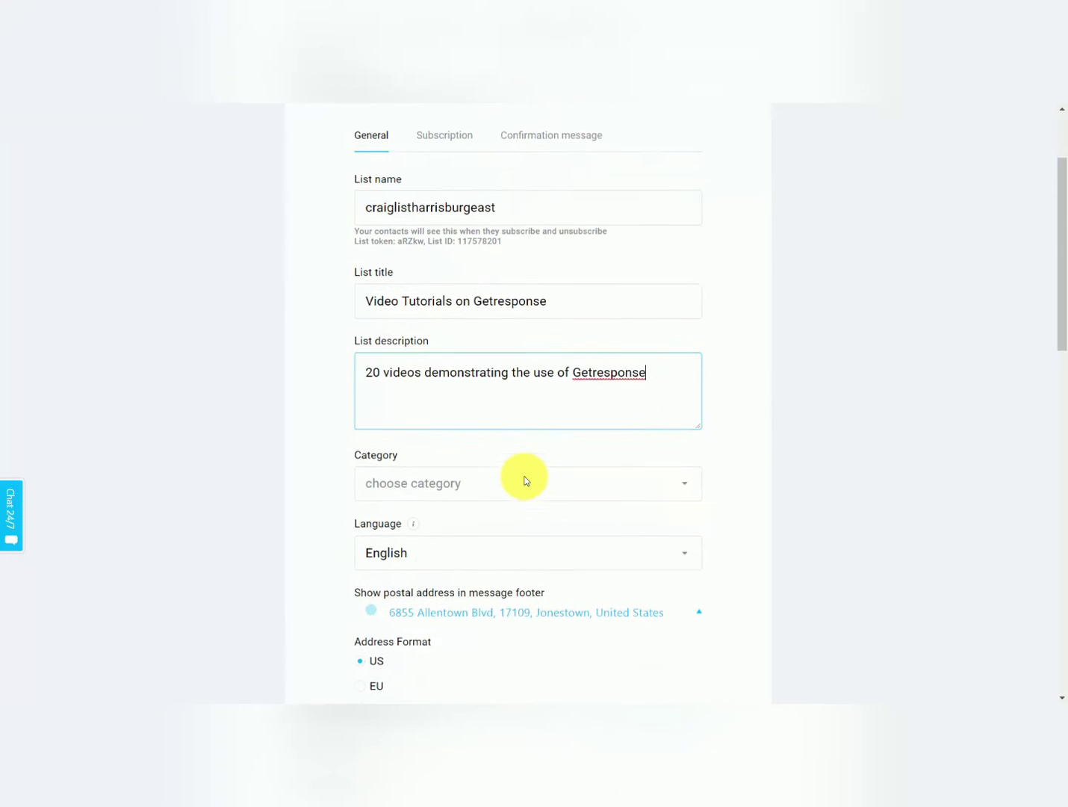
left_click(659, 484)
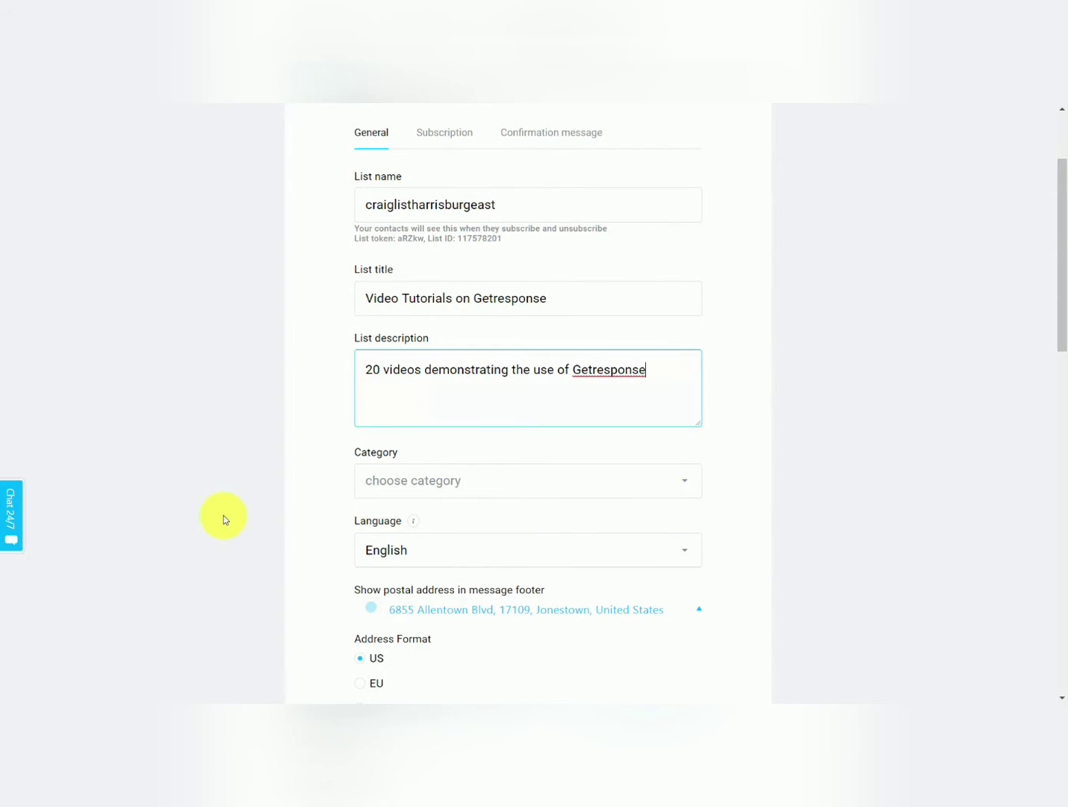
Fill in the company/organization name in the list's postal address details
scroll(222, 517, "down", 1)
scroll(730, 442, "down", 4)
scroll(729, 441, "down", 2)
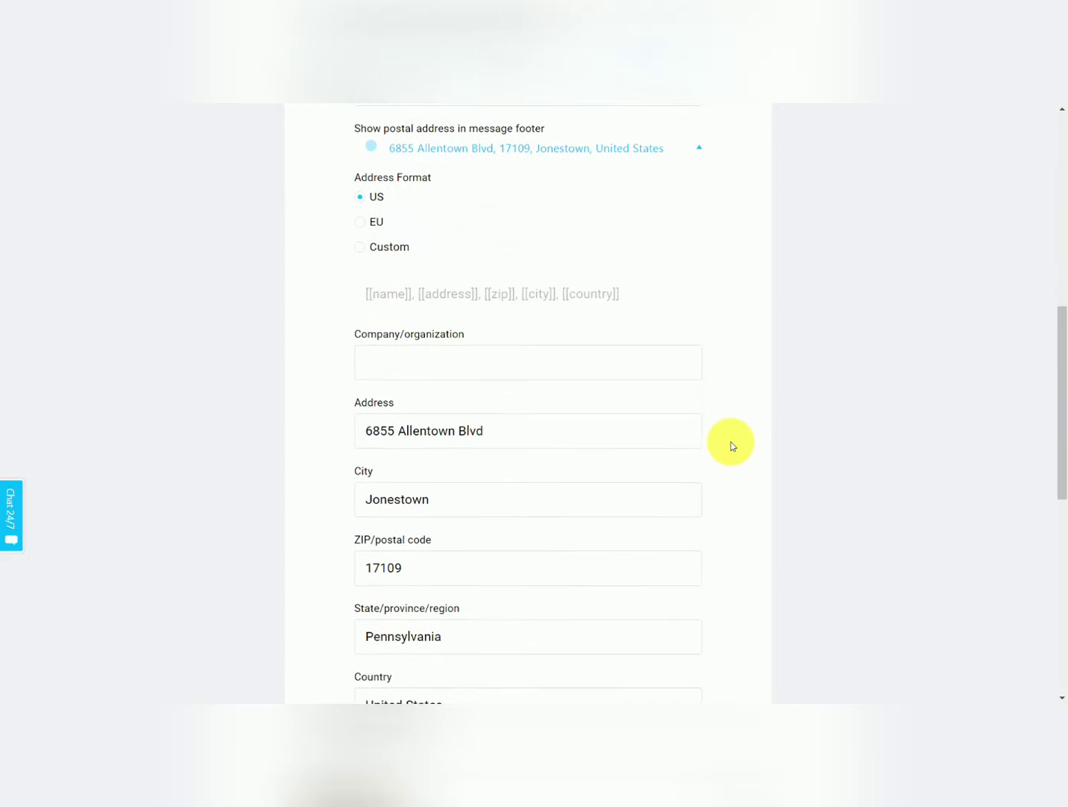
scroll(698, 422, "down", 1)
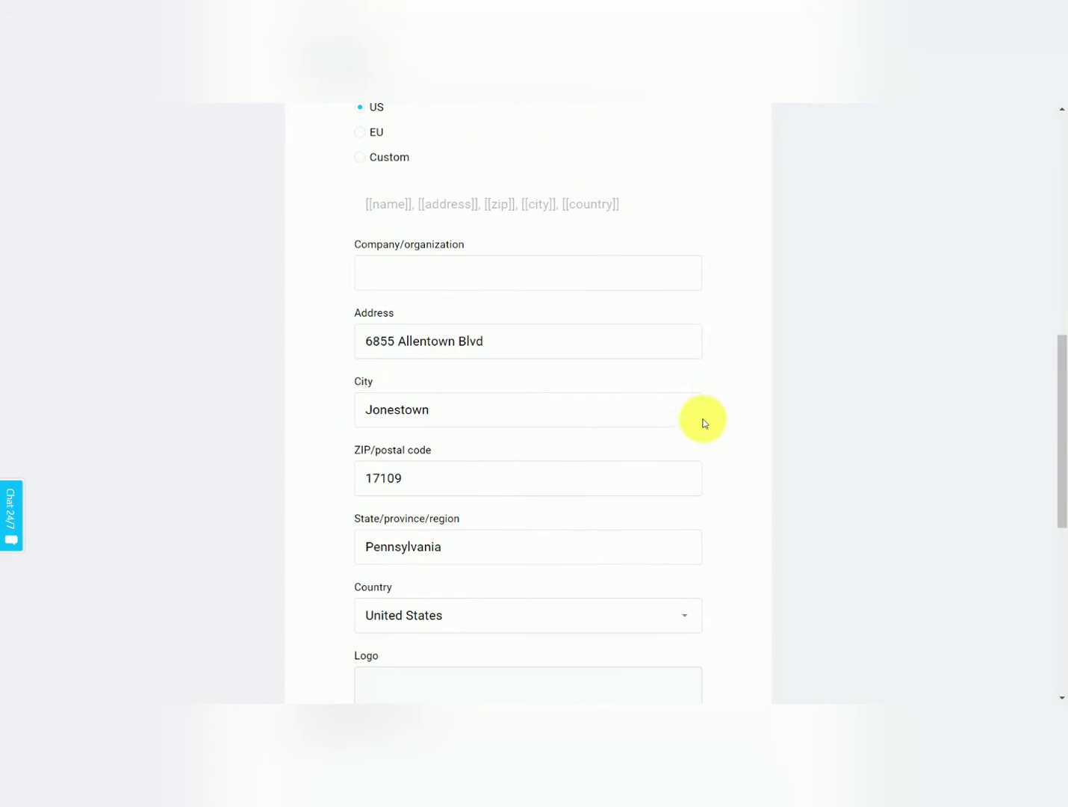
left_click(421, 277)
type("Thomas Duncan One")
scroll(460, 352, "down", 2)
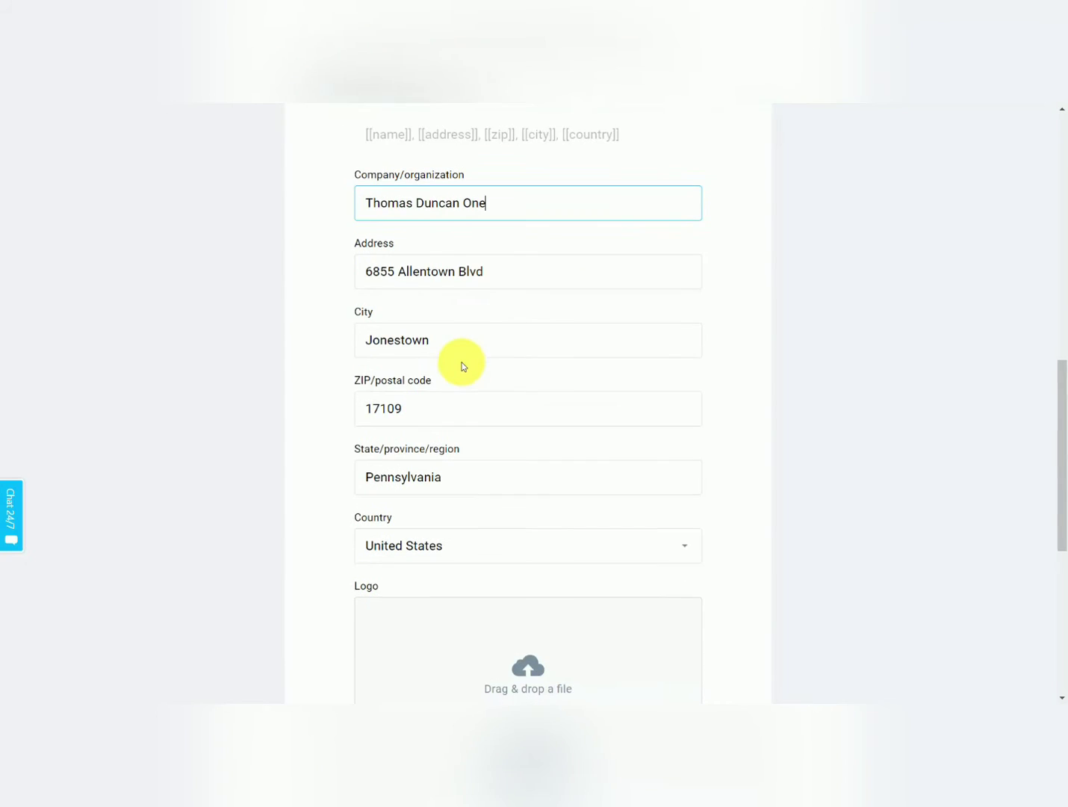
scroll(462, 366, "down", 3)
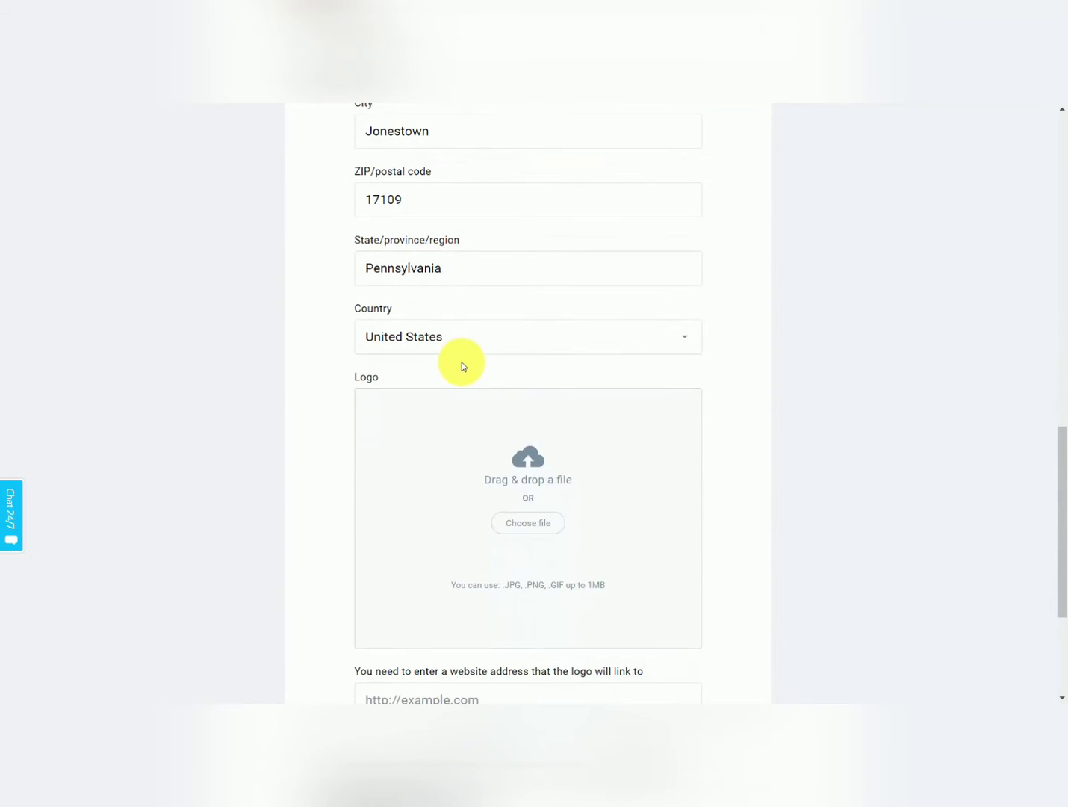
scroll(461, 366, "down", 3)
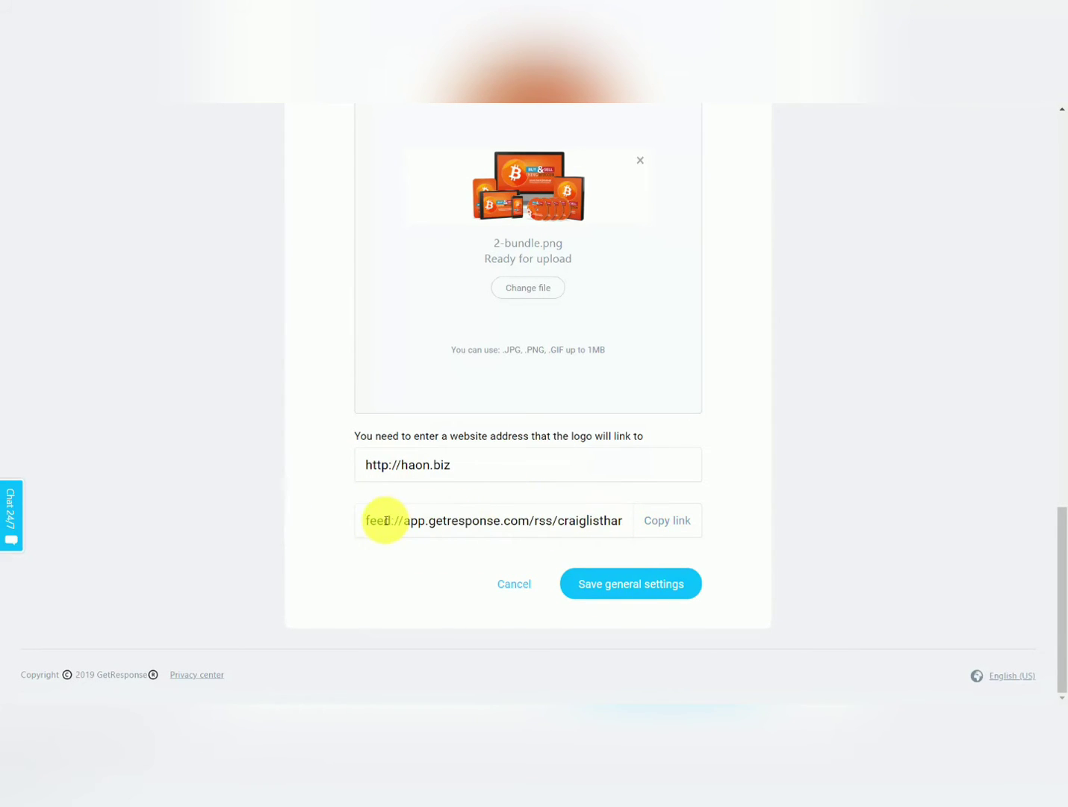
left_click(620, 588)
Turn on double opt-in confirmation for web subscriptions in the list's subscription settings
left_click(441, 278)
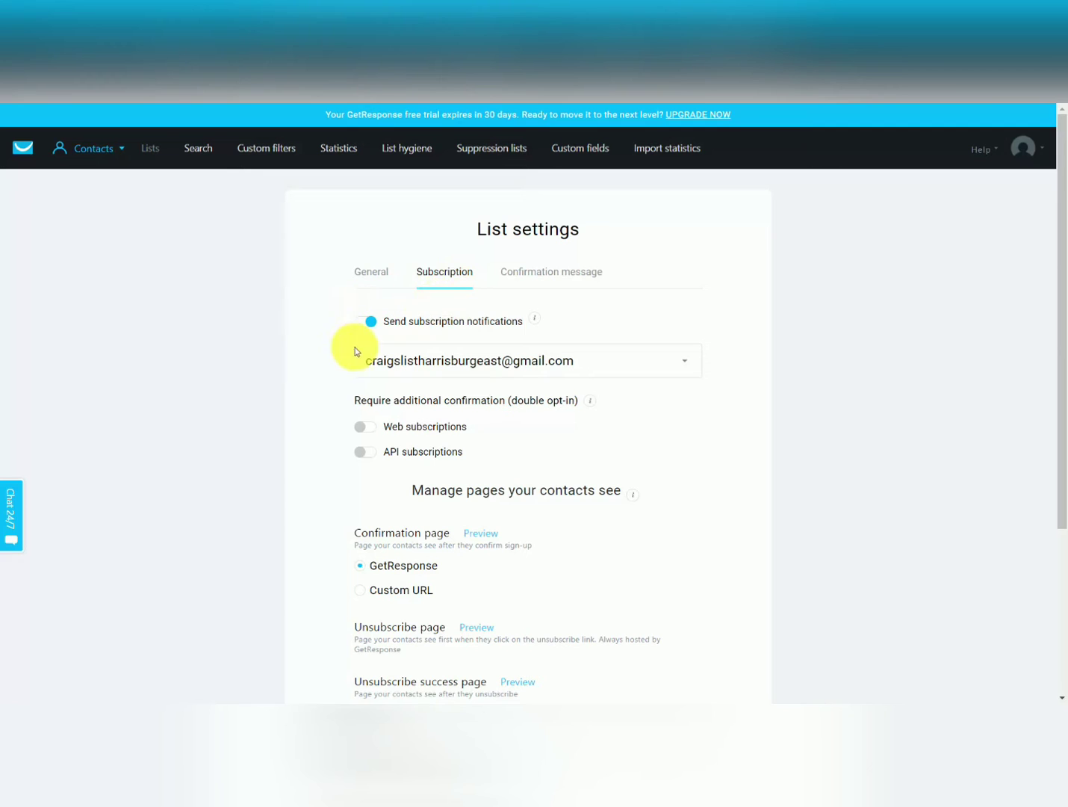
scroll(473, 345, "down", 1)
scroll(471, 343, "down", 1)
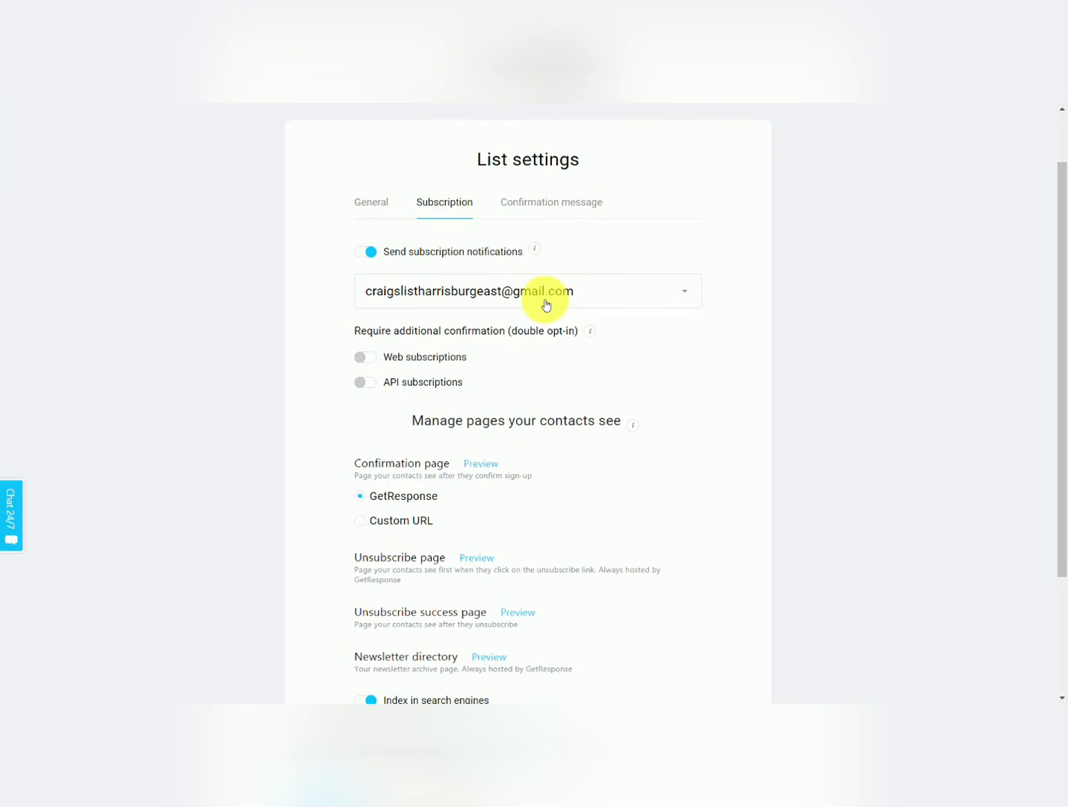
scroll(545, 303, "down", 1)
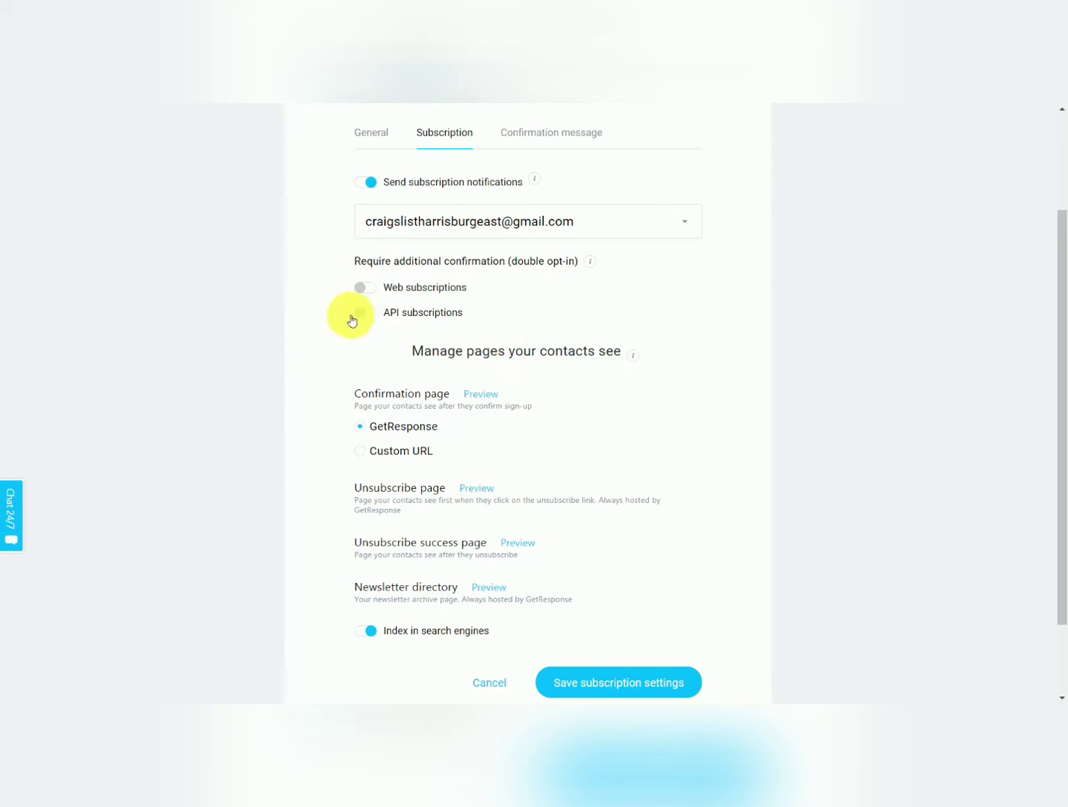
left_click(369, 289)
Preview the list's unsubscribe page, unsubscribe success page and newsletter directory
scroll(455, 346, "down", 2)
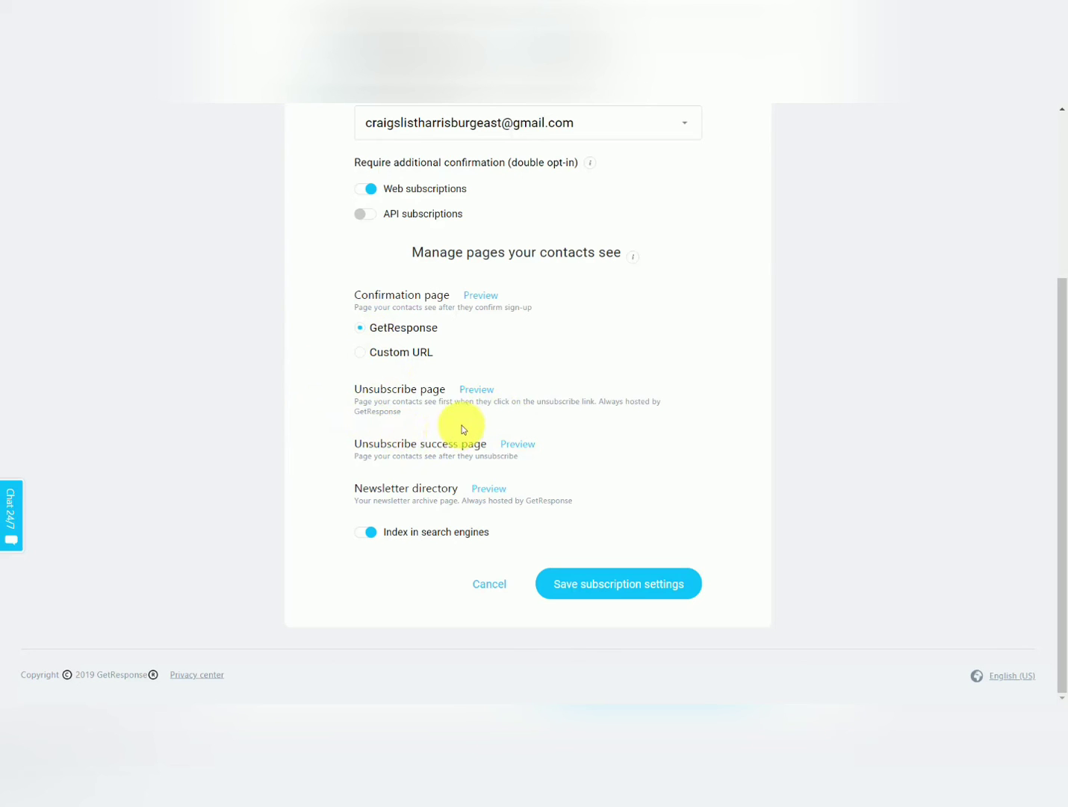
left_click(478, 388)
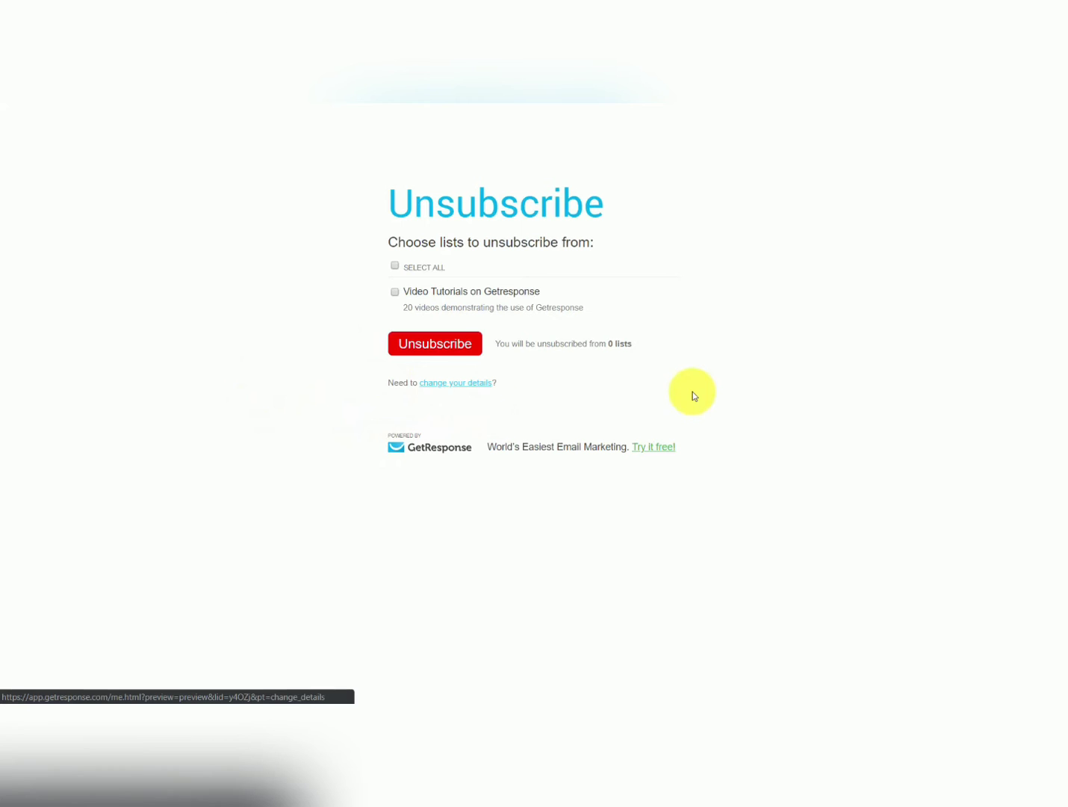
key("alt+Left")
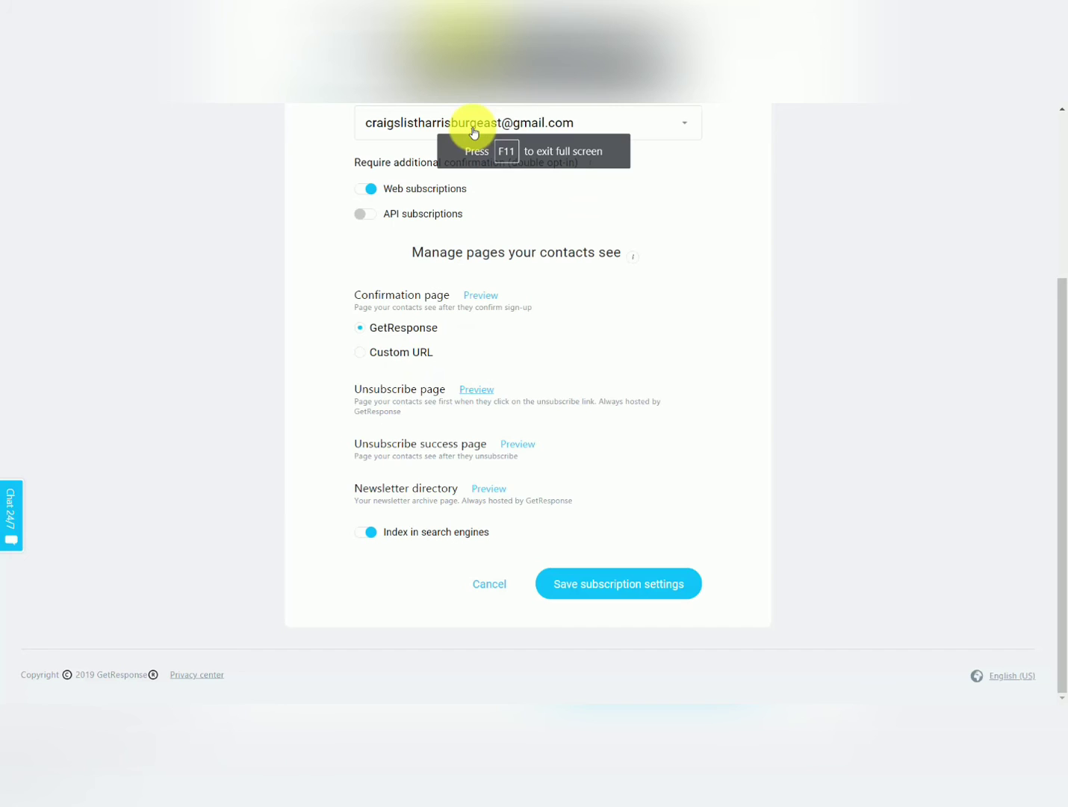
left_click(518, 446)
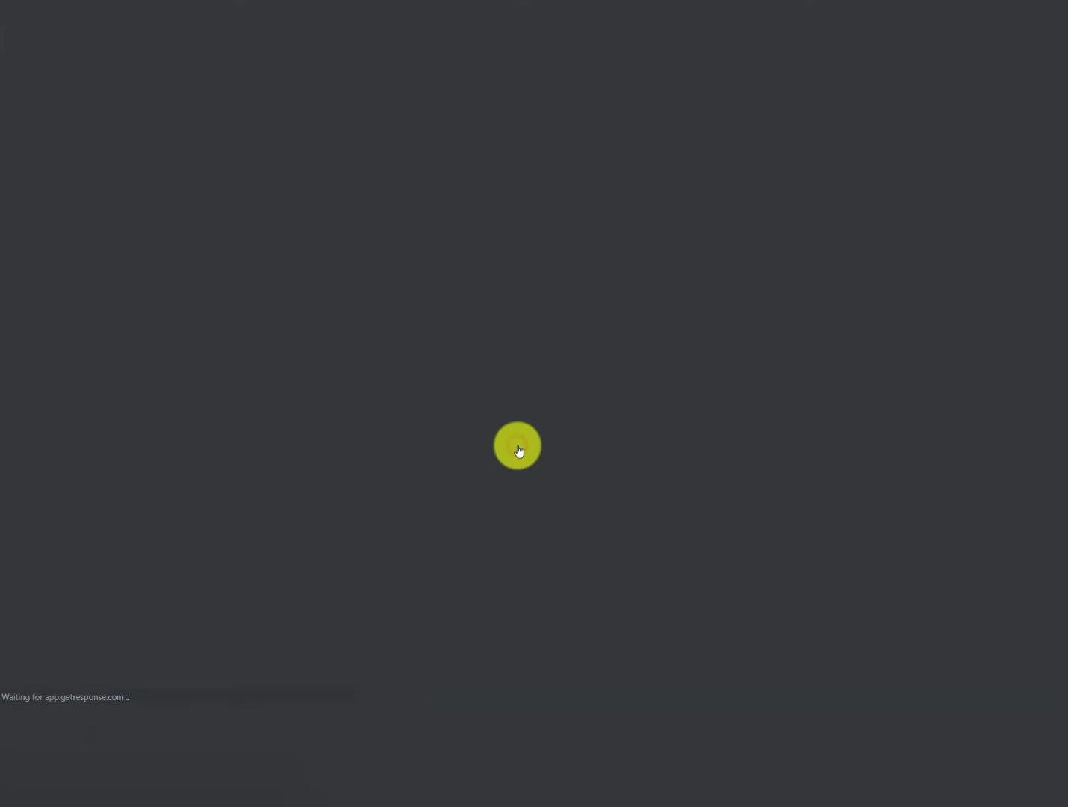
key("alt+Left")
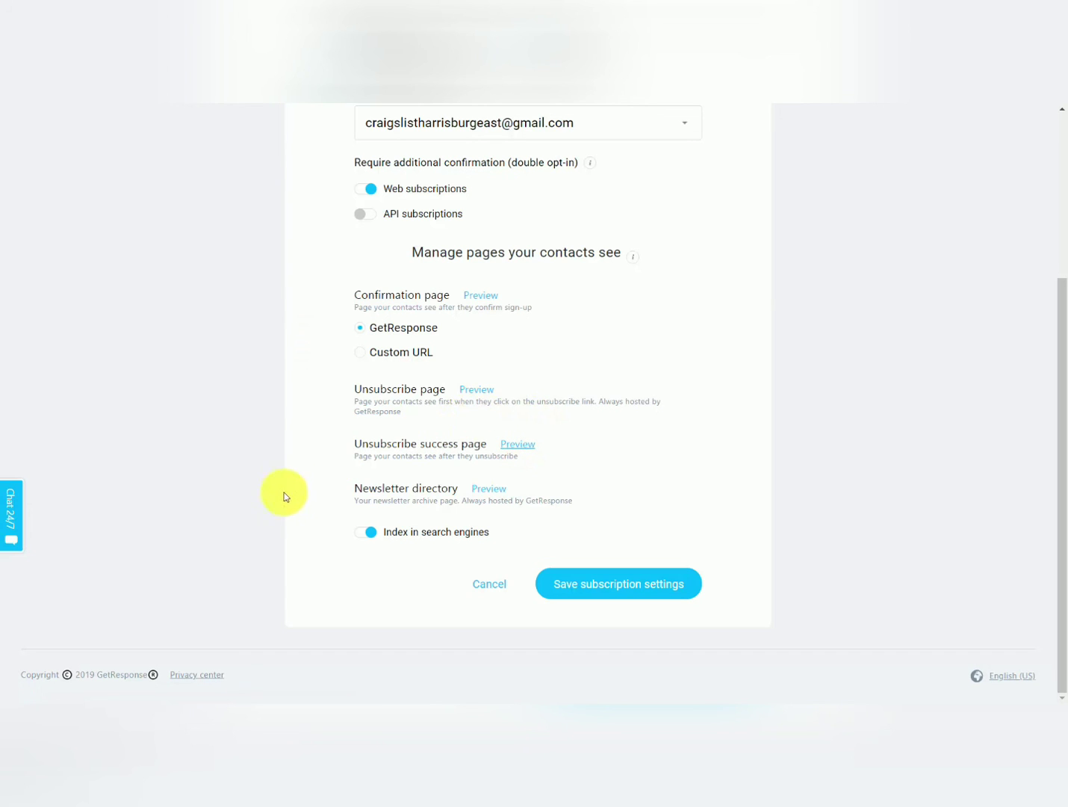
left_click(488, 489)
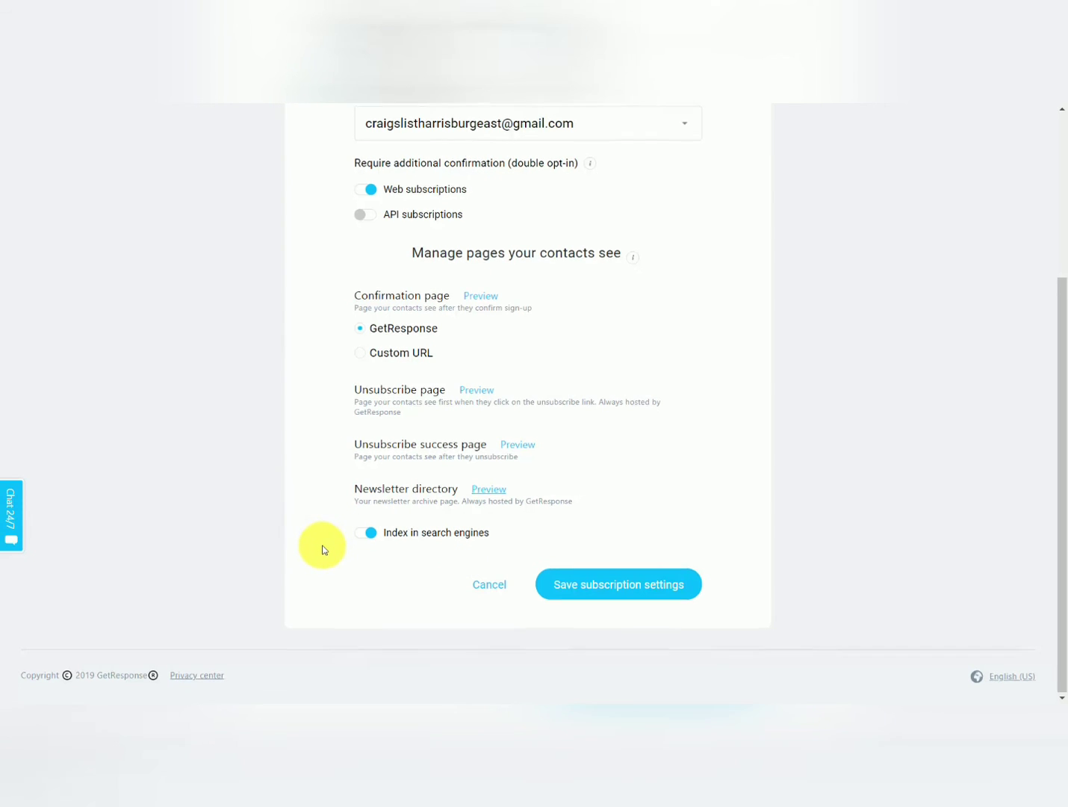
scroll(323, 550, "up", 3)
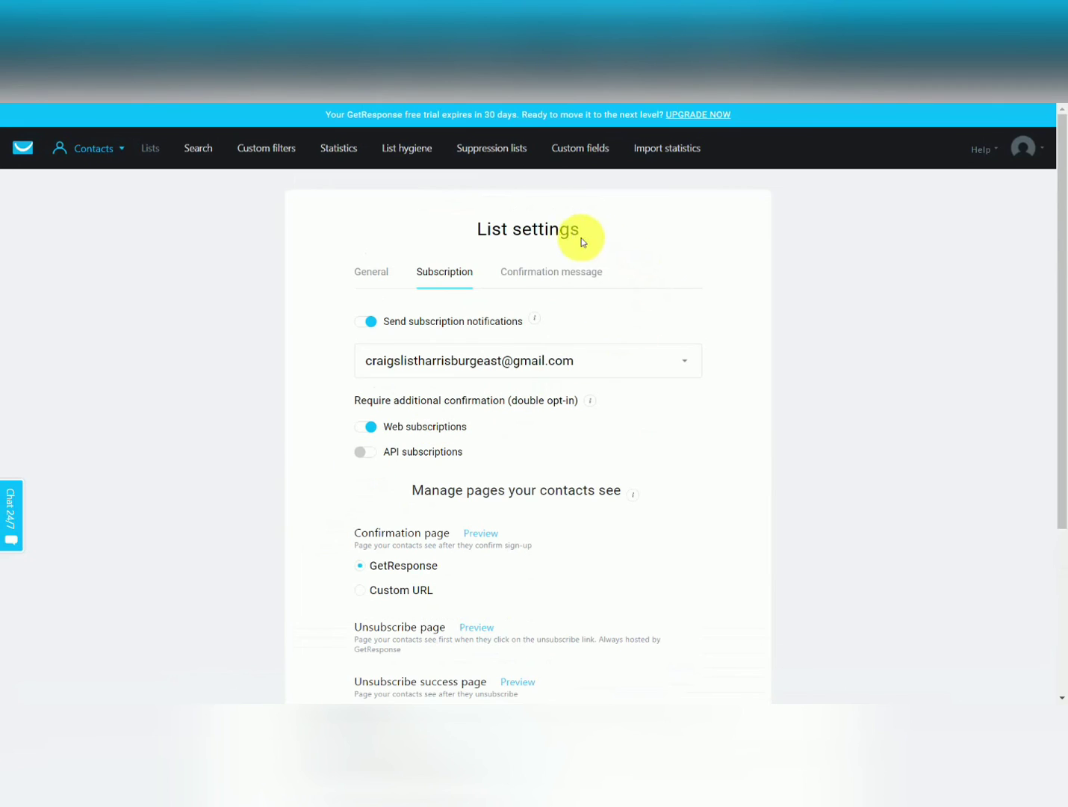